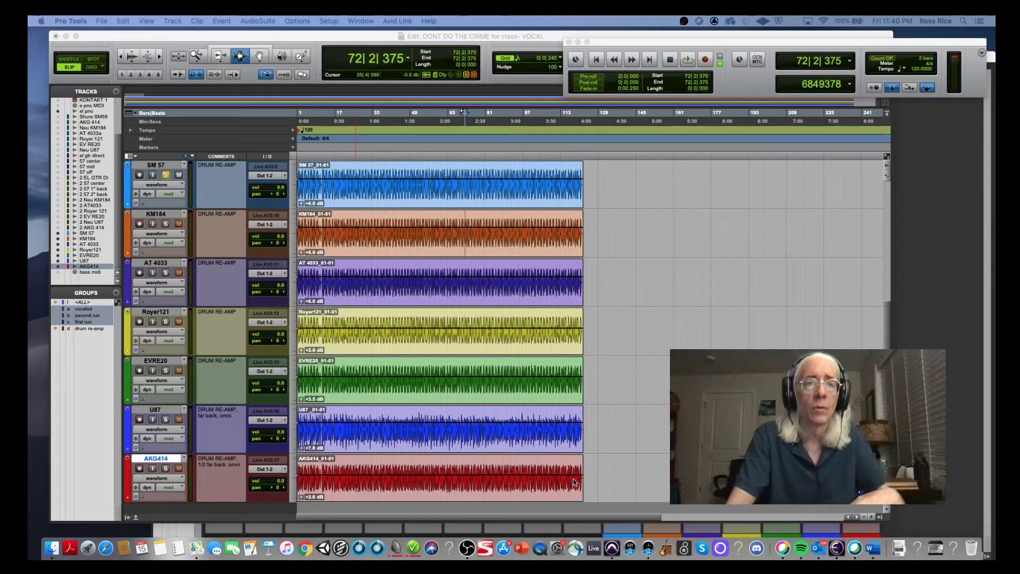
Step: Play the song from its start and solo each drum re-amp microphone track in turn, from SM 57 to AKG414, then stop
{"action": "left_click", "coordinate": [574, 482]}
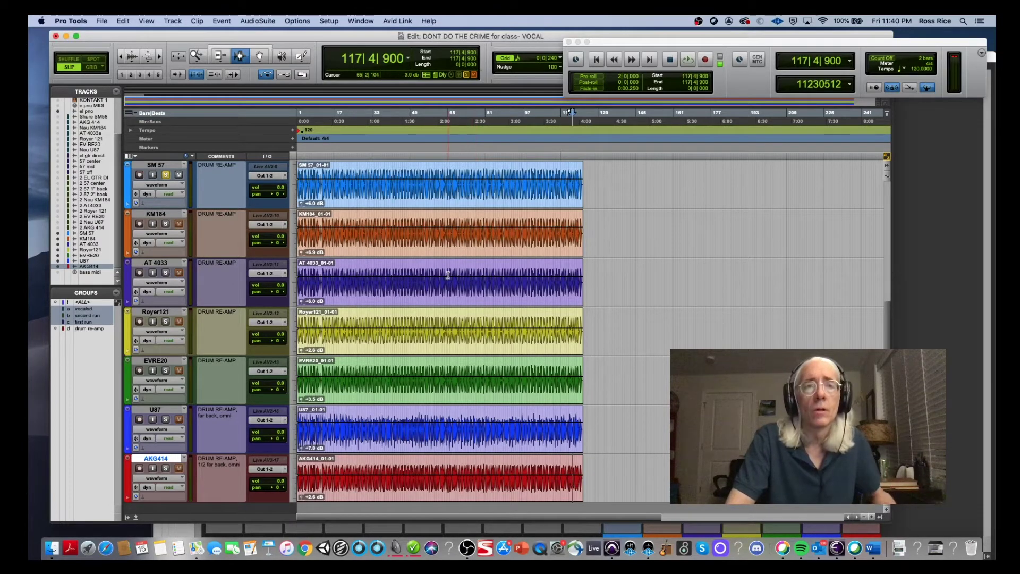
{"action": "left_click", "coordinate": [302, 186]}
{"action": "key", "text": "space"}
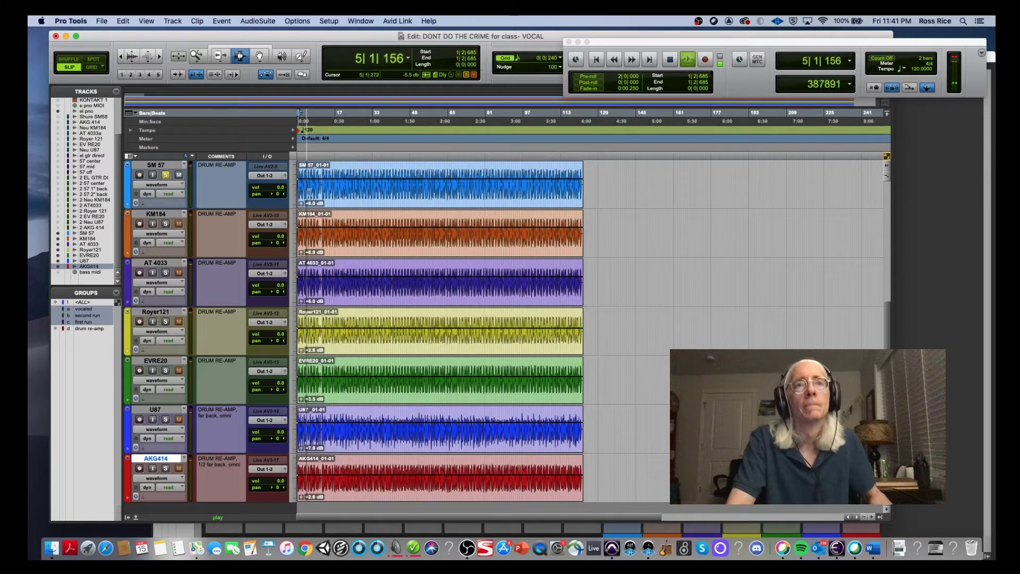
{"action": "left_click", "coordinate": [165, 223]}
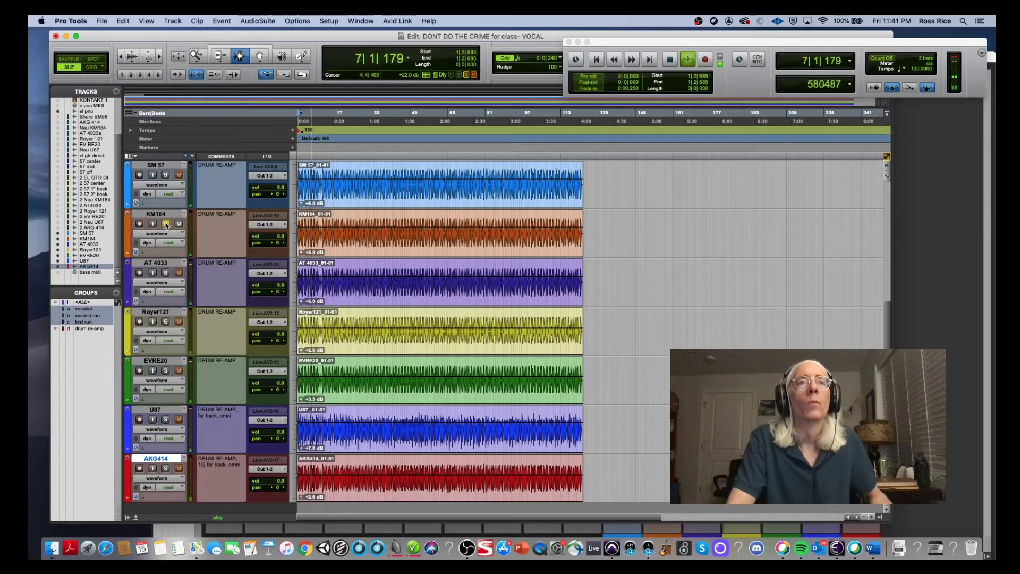
{"action": "left_click", "coordinate": [166, 273]}
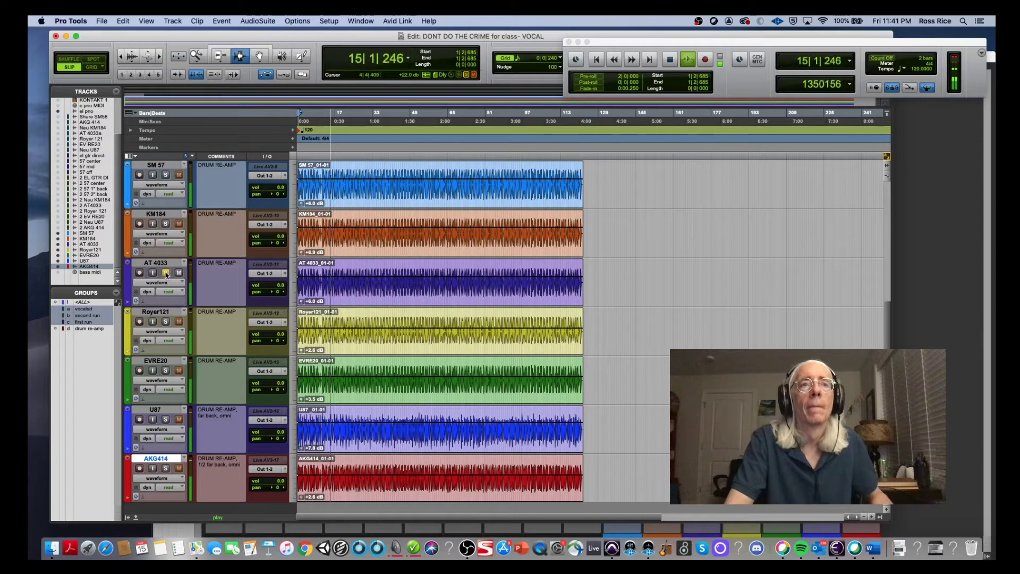
{"action": "left_click", "coordinate": [166, 322], "text": "super"}
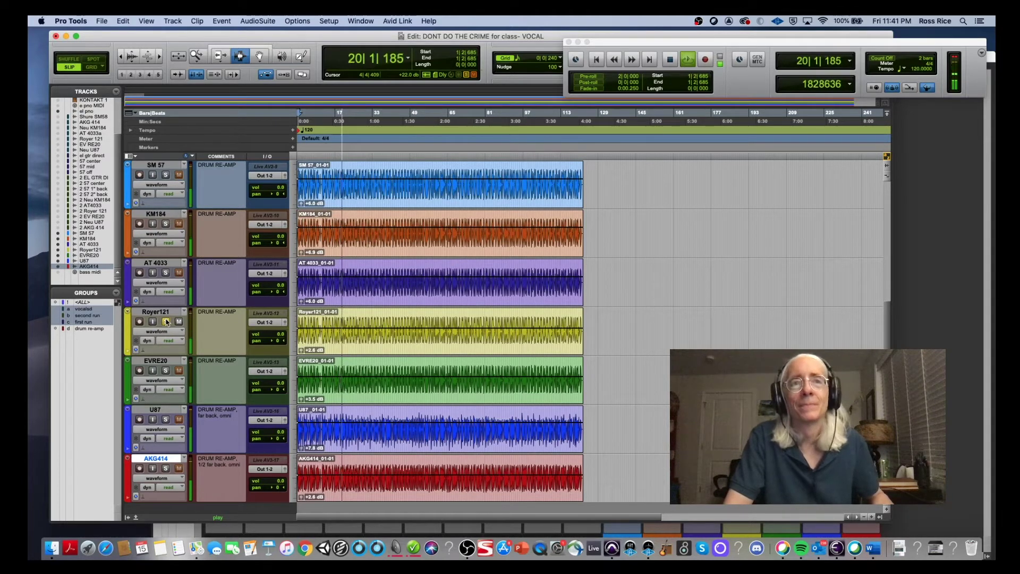
{"action": "left_click", "coordinate": [166, 370]}
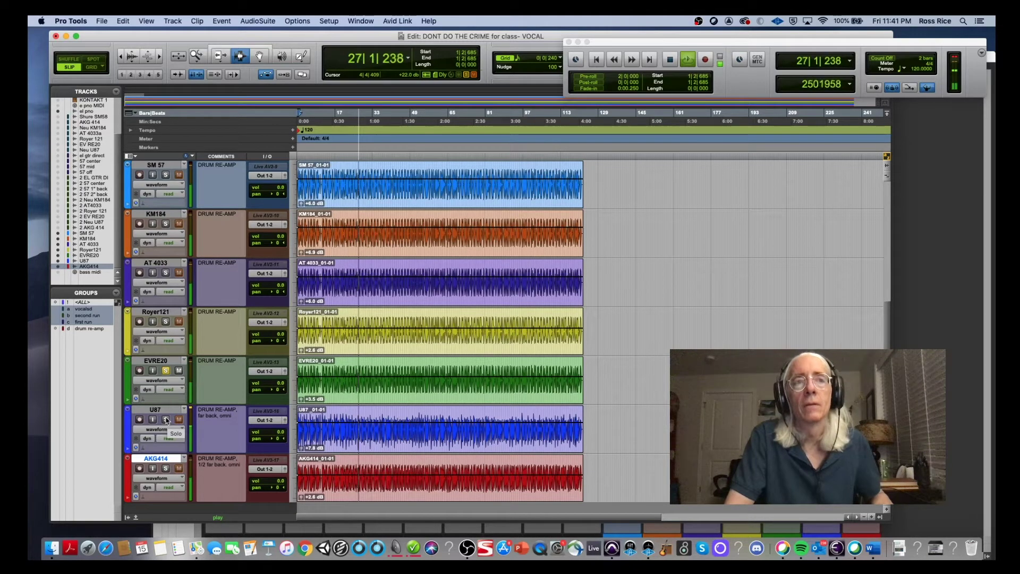
{"action": "left_click", "coordinate": [167, 420]}
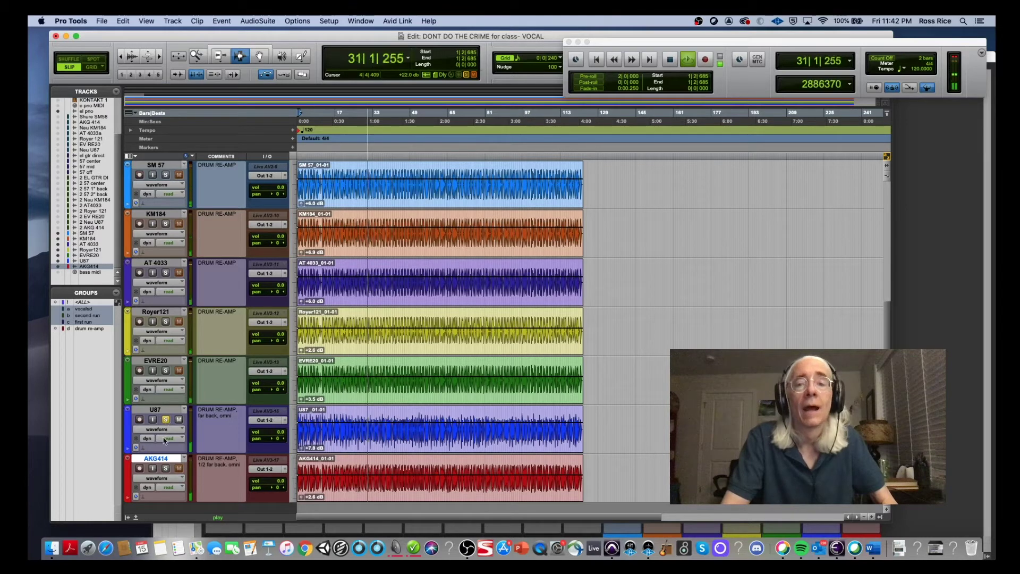
{"action": "left_click", "coordinate": [166, 468]}
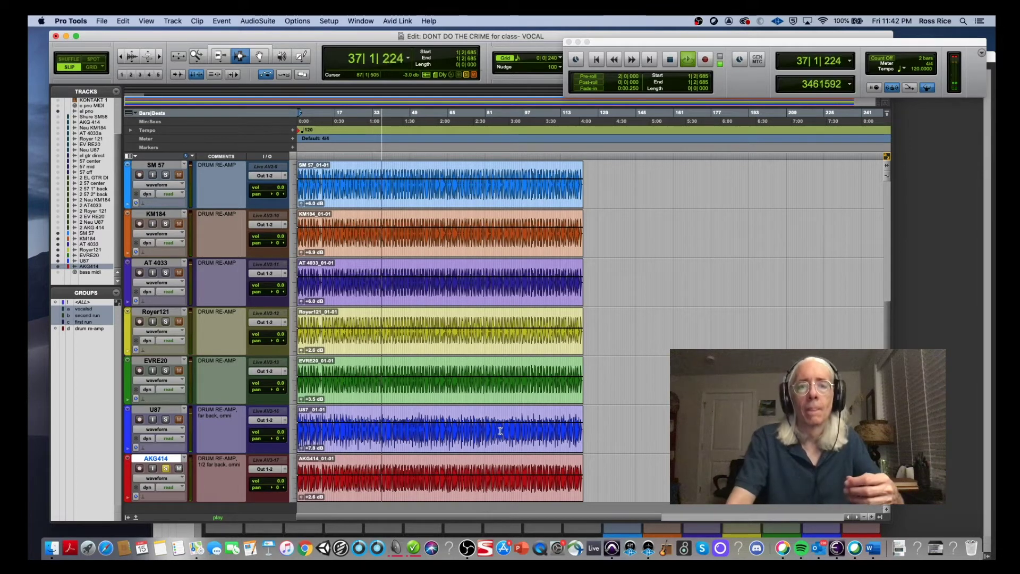
{"action": "key", "text": "space"}
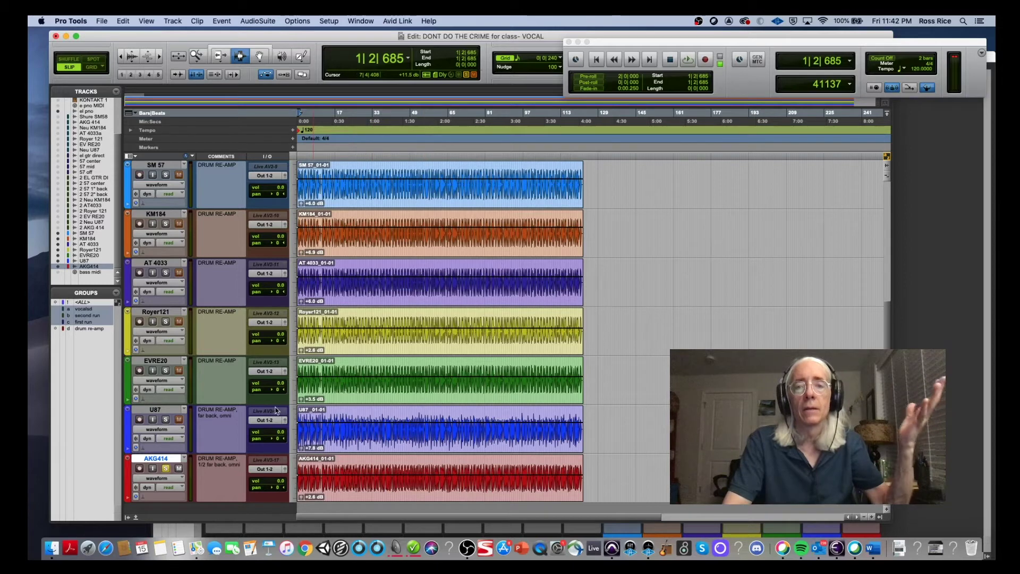
Step: Clear the AKG414 solo, leave only SM 57 unmuted among the drum re-amp tracks, and start playback from about bar 11
{"action": "left_click", "coordinate": [165, 468]}
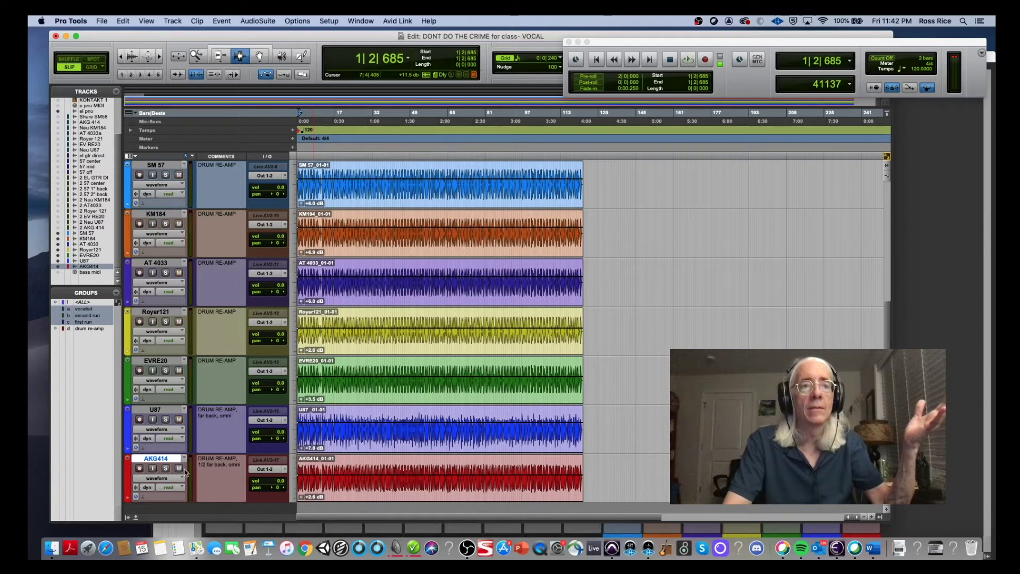
{"action": "left_click", "coordinate": [179, 419]}
{"action": "left_click", "coordinate": [179, 370]}
{"action": "left_click", "coordinate": [179, 322]}
{"action": "left_click", "coordinate": [179, 272]}
{"action": "left_click", "coordinate": [179, 223]}
{"action": "scroll", "coordinate": [321, 222], "scroll_direction": "up", "scroll_amount": 1}
{"action": "left_click", "coordinate": [321, 222]}
{"action": "key", "text": "space"}
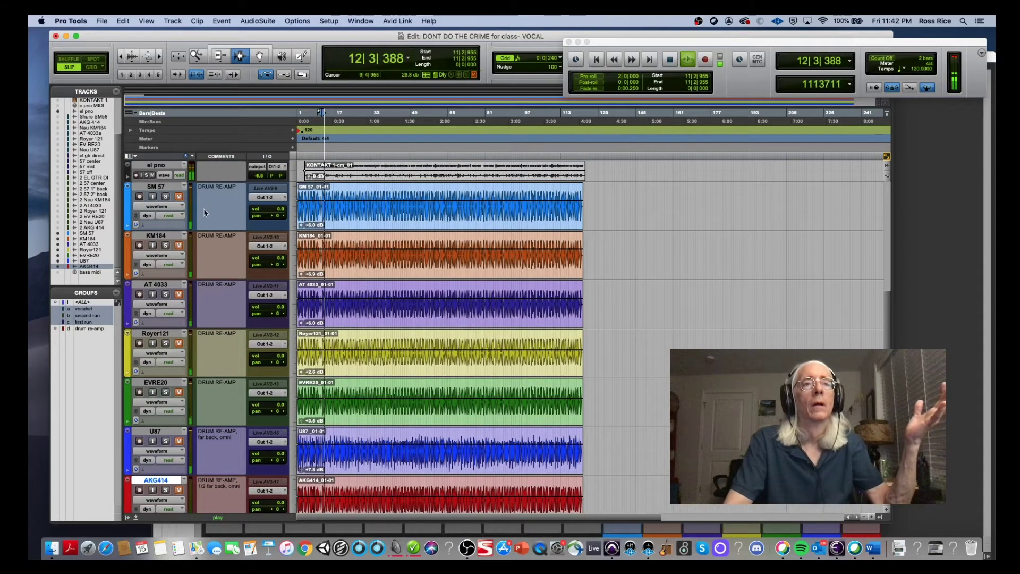
Step: Compare the SM 57 and KM184 drum tracks against the piano during playback by switching their mutes
{"action": "left_click", "coordinate": [179, 198]}
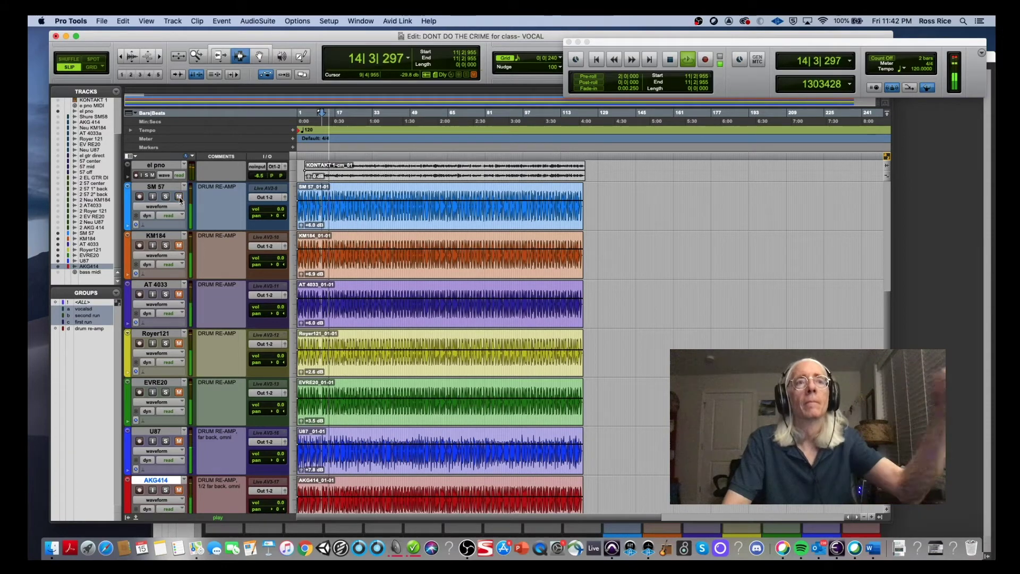
{"action": "left_click", "coordinate": [180, 197]}
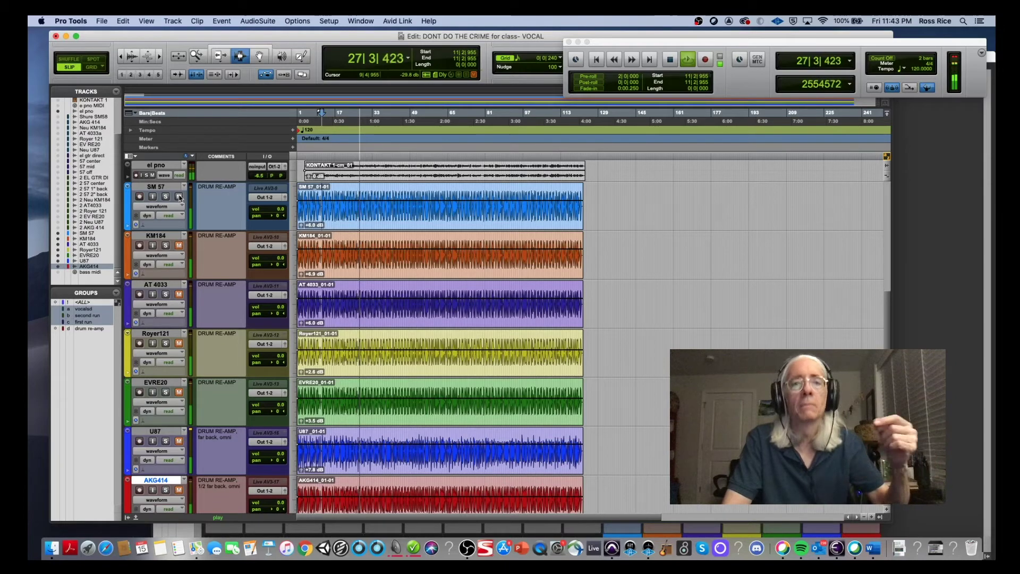
{"action": "left_click", "coordinate": [179, 245]}
{"action": "left_click", "coordinate": [179, 246]}
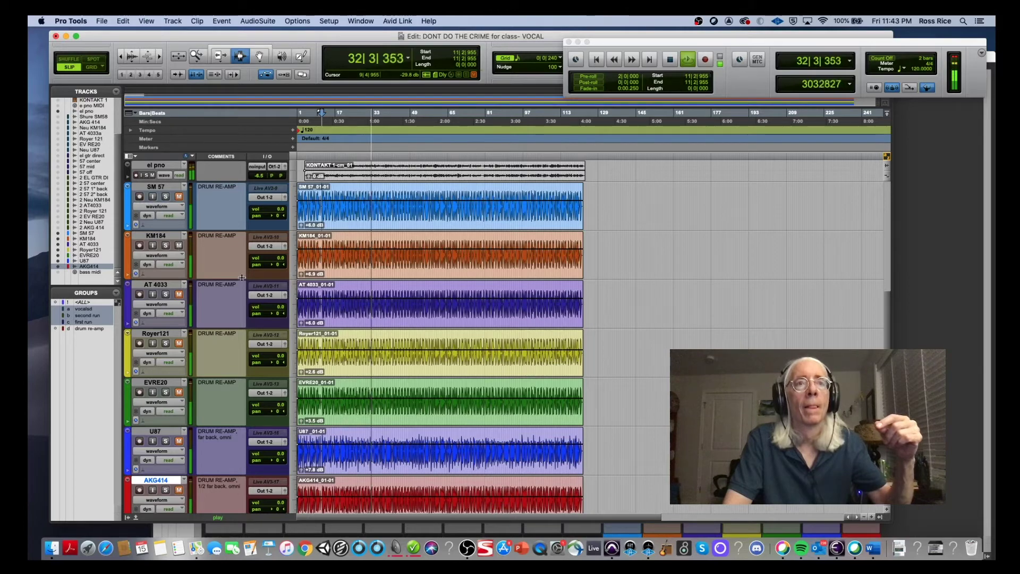
Step: Raise the clip gain of the KM184, SM 57 and AT 4033 clips and clear the AT 4033 solo
{"action": "left_click_drag", "start_coordinate": [301, 275], "coordinate": [301, 275]}
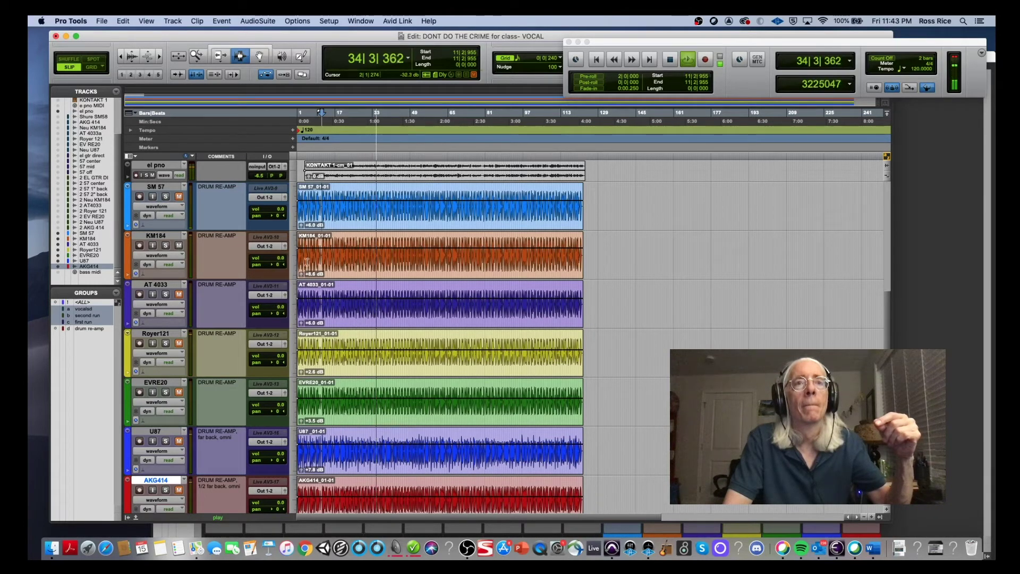
{"action": "left_click_drag", "start_coordinate": [301, 227], "coordinate": [300, 223]}
{"action": "left_click_drag", "start_coordinate": [301, 324], "coordinate": [302, 322]}
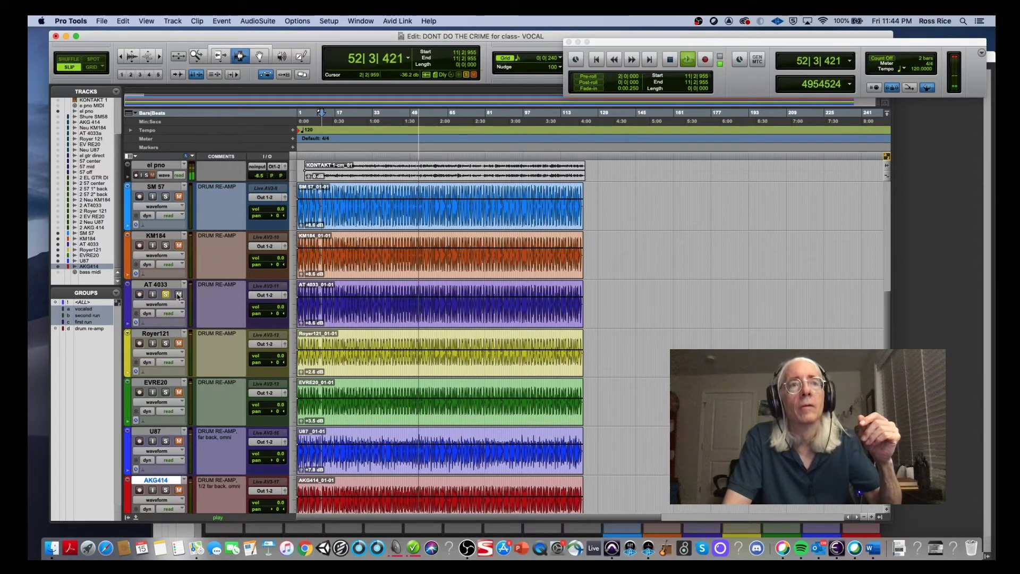
{"action": "left_click", "coordinate": [165, 294]}
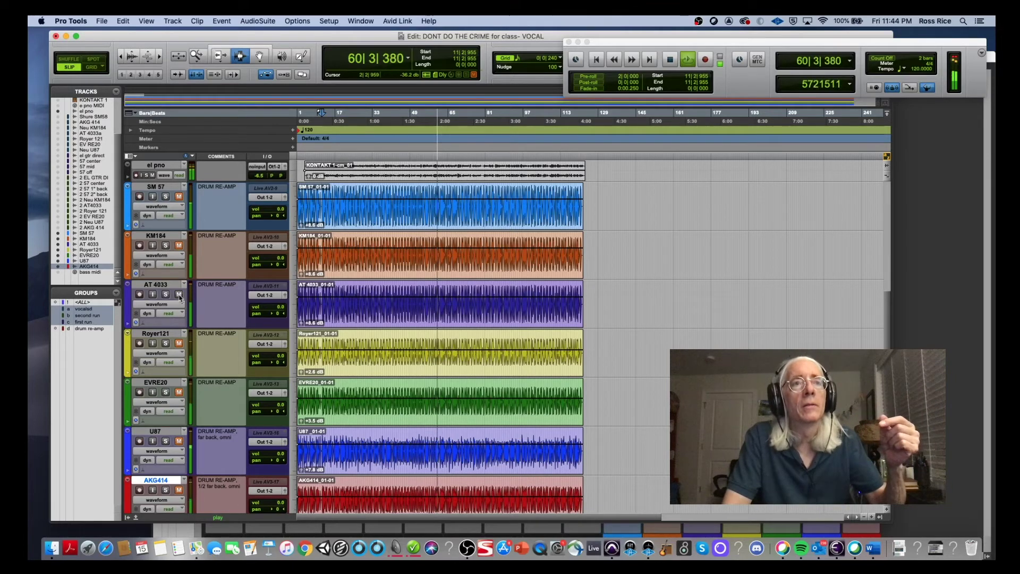
Step: Audition the Royer121 track, raising its clip gain to +5.2 dB, and raise the EVRE20 clip's gain too
{"action": "left_click", "coordinate": [180, 344]}
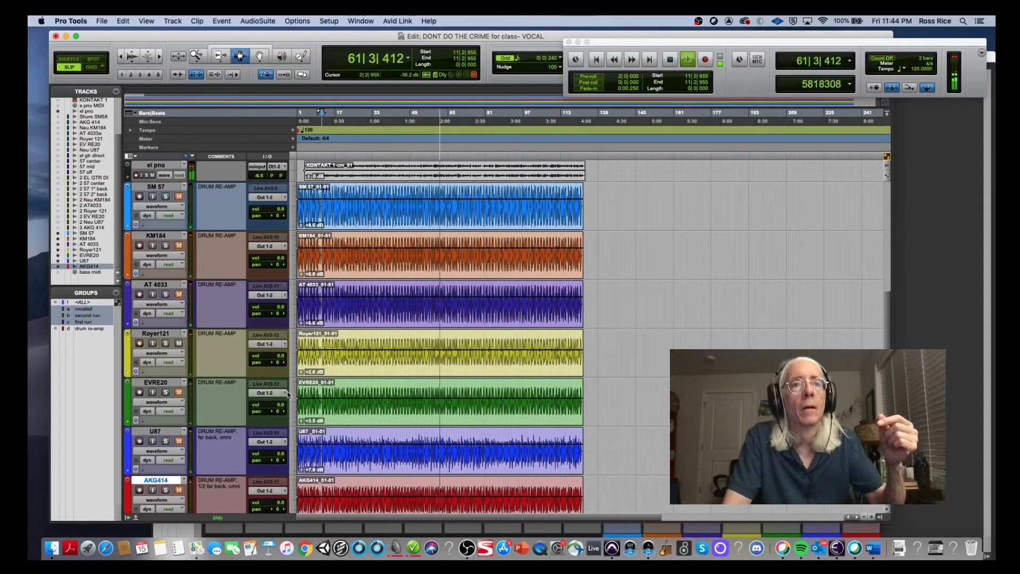
{"action": "left_click_drag", "start_coordinate": [303, 376], "coordinate": [302, 373]}
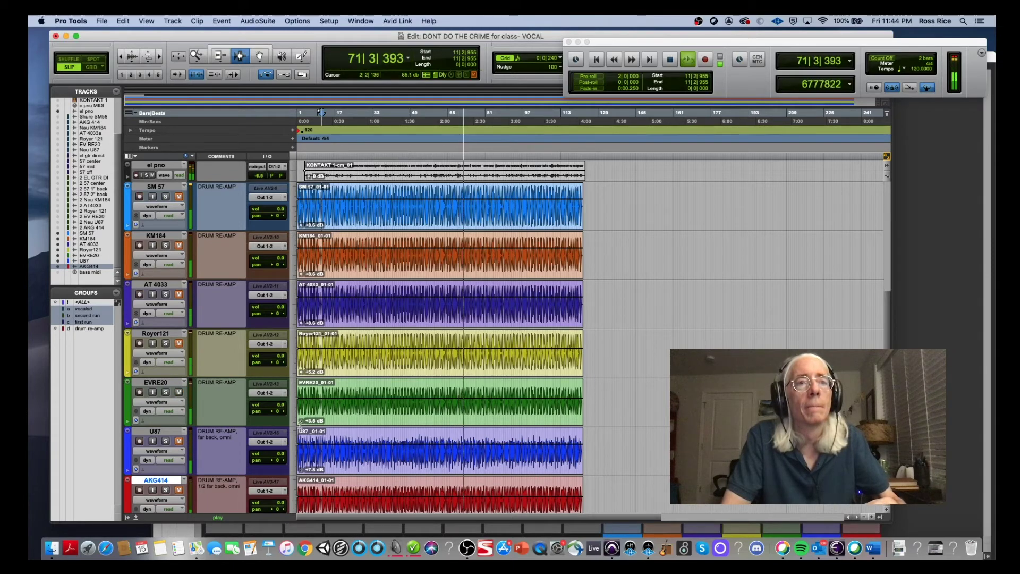
{"action": "left_click_drag", "start_coordinate": [300, 424], "coordinate": [302, 422]}
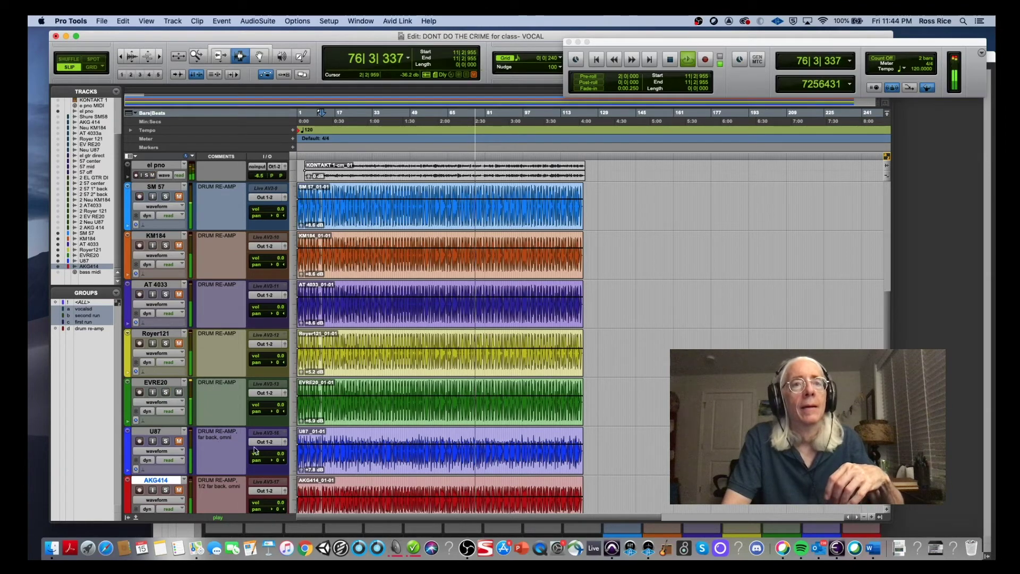
Step: Raise the U87 clip's gain to +10.3 dB and check the track in solo
{"action": "left_click_drag", "start_coordinate": [301, 470], "coordinate": [301, 472]}
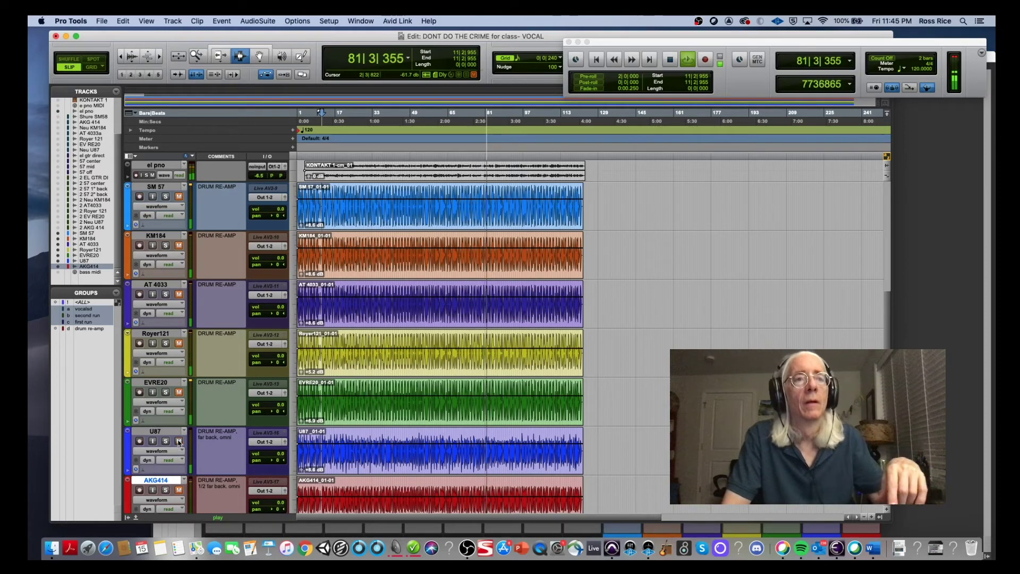
{"action": "left_click_drag", "start_coordinate": [304, 472], "coordinate": [304, 470]}
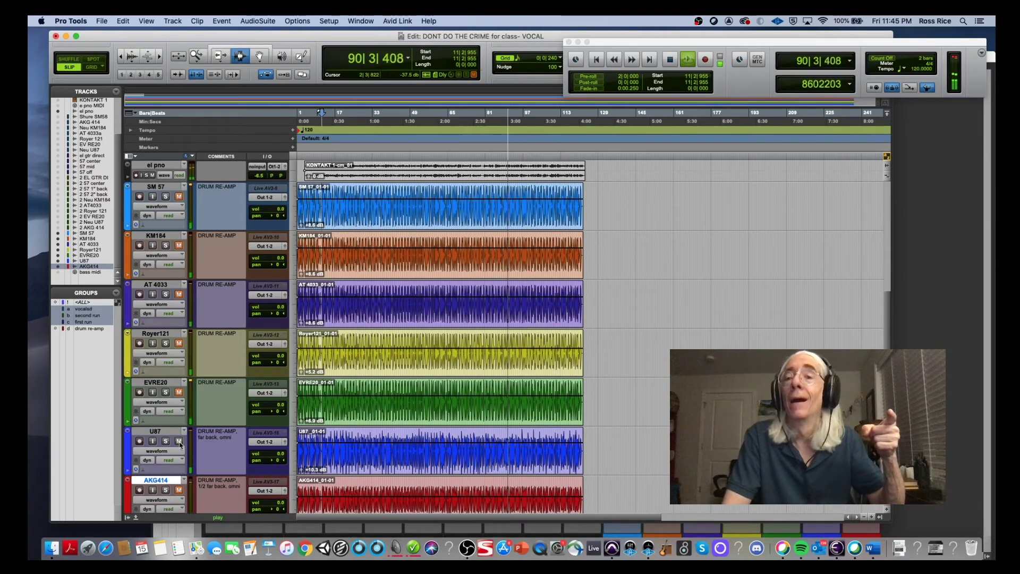
{"action": "left_click", "coordinate": [166, 442]}
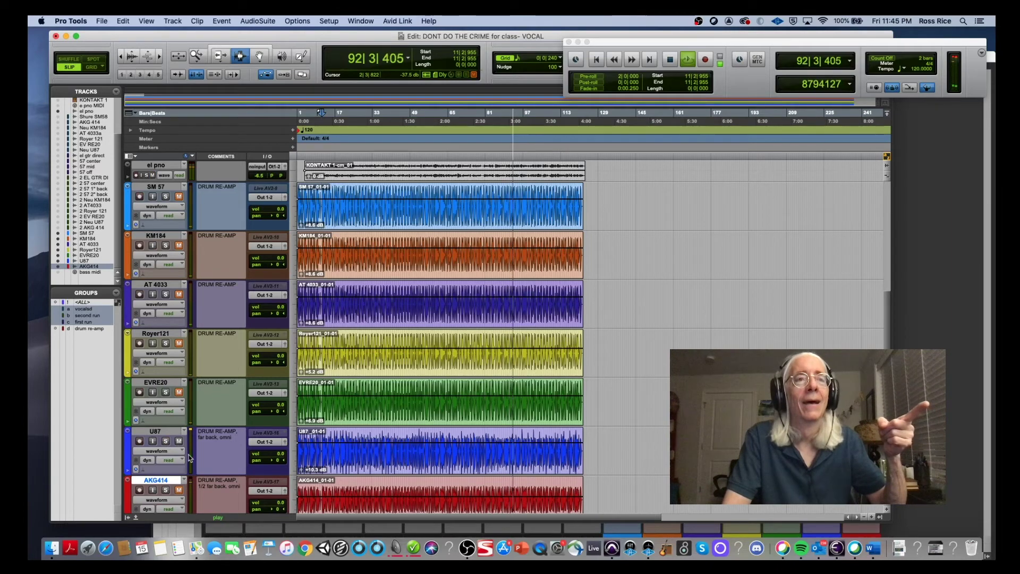
Step: Unmute the AKG414 track, raise its clip gain, check it in solo, and stop playback
{"action": "left_click", "coordinate": [180, 491]}
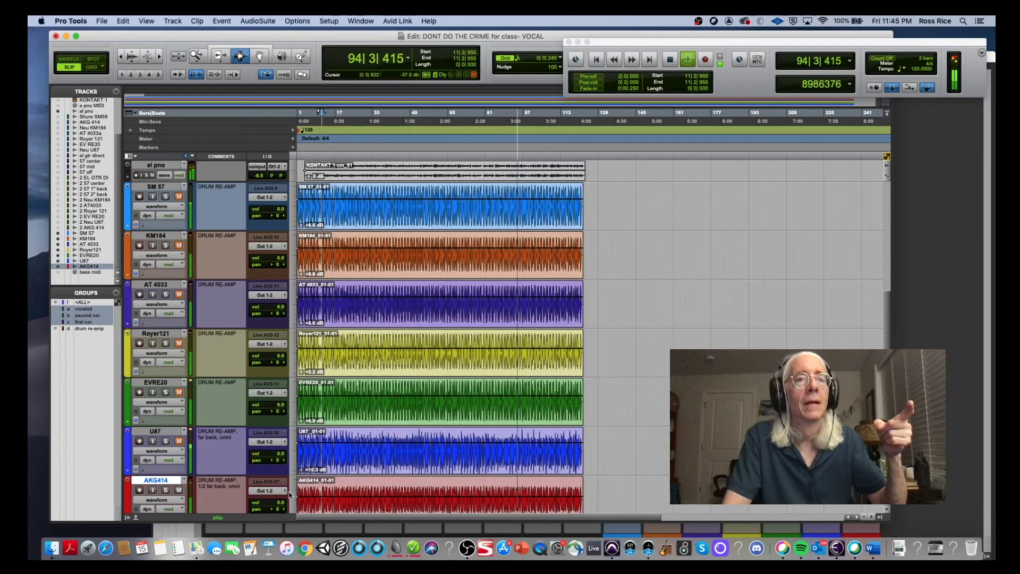
{"action": "scroll", "coordinate": [324, 468], "scroll_direction": "down", "scroll_amount": 3}
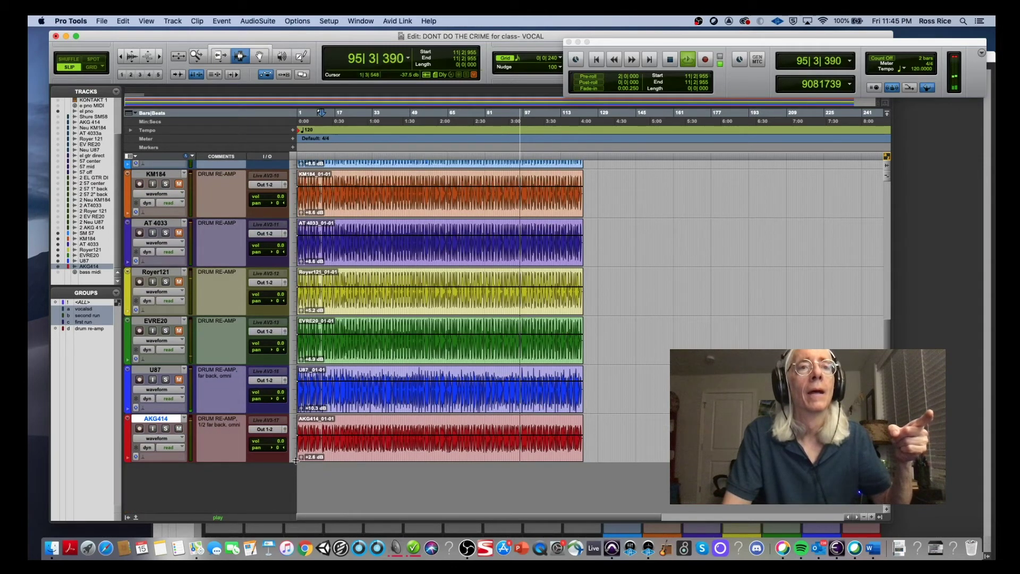
{"action": "left_click_drag", "start_coordinate": [301, 459], "coordinate": [303, 455]}
{"action": "left_click", "coordinate": [166, 429]}
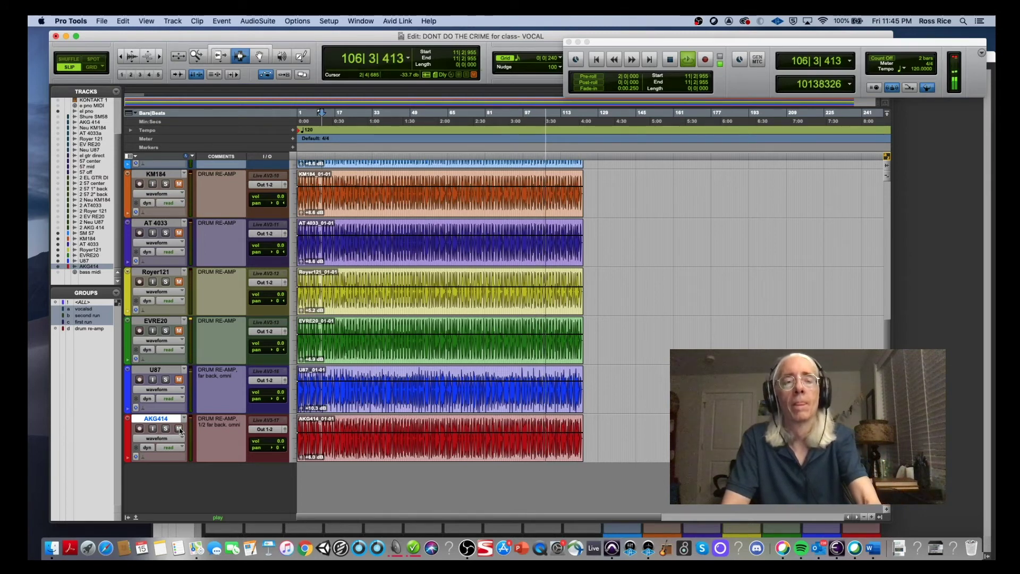
{"action": "key", "text": "space"}
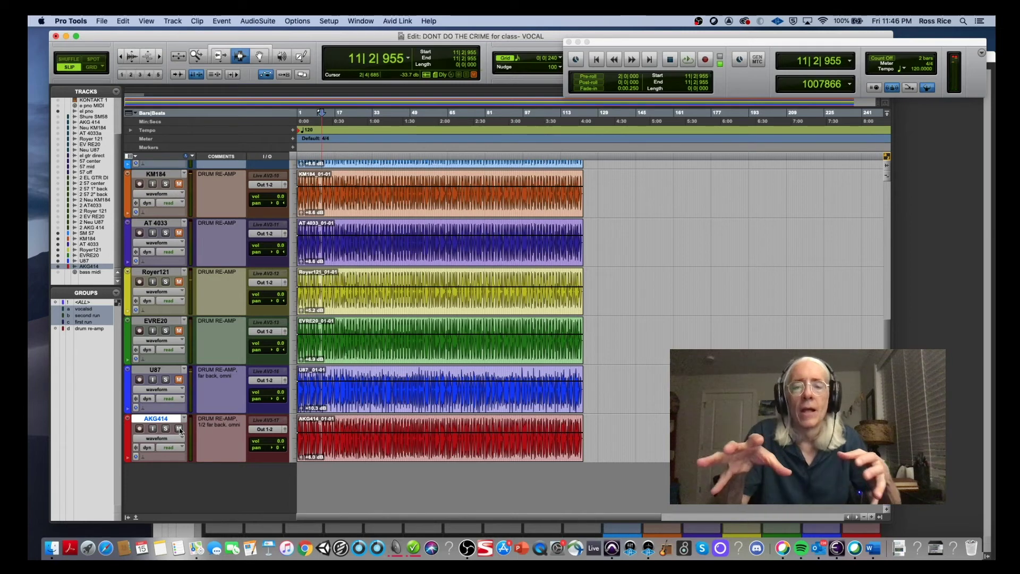